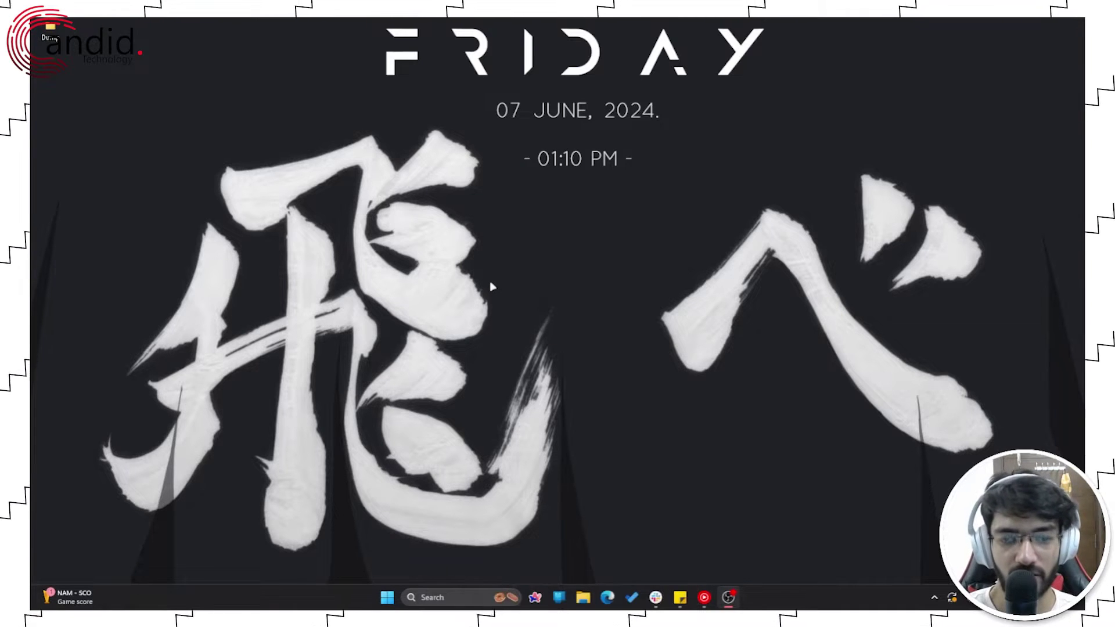
# - Open Windows Settings on Bluetooth & devices and scroll down to the Touchpad entry
pyautogui.press('super+i')
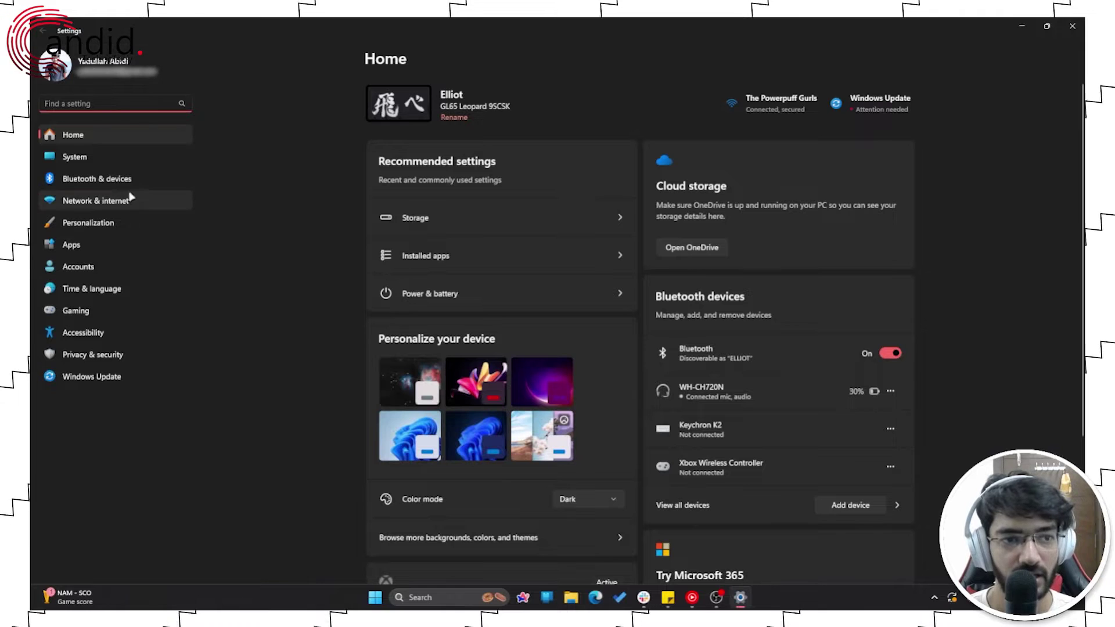
pyautogui.click(122, 179)
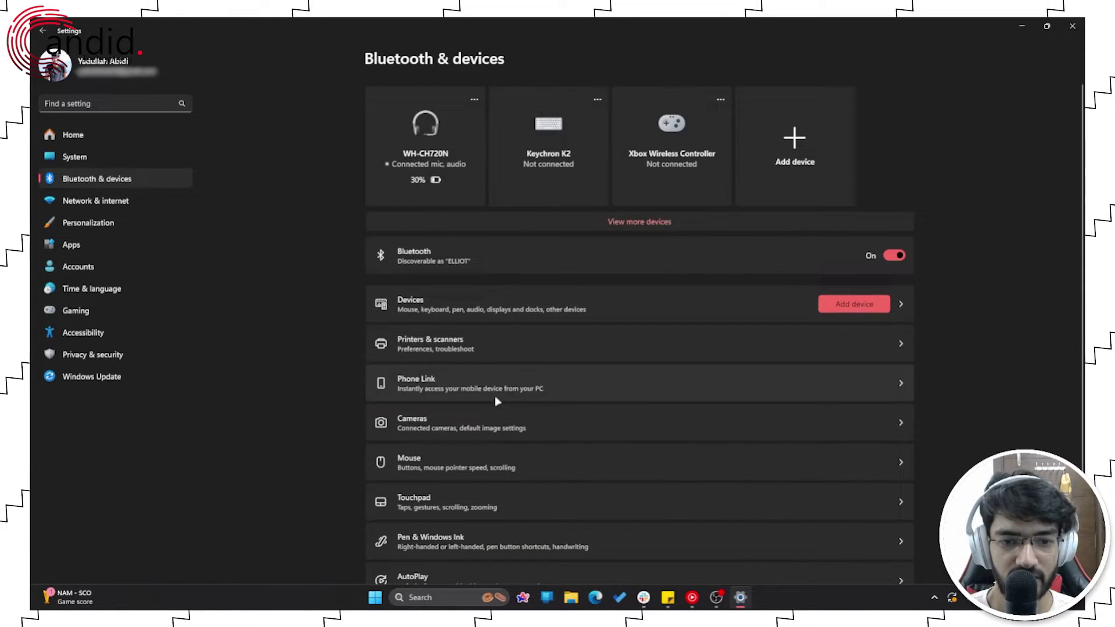
pyautogui.scroll(-2, 610, 278)
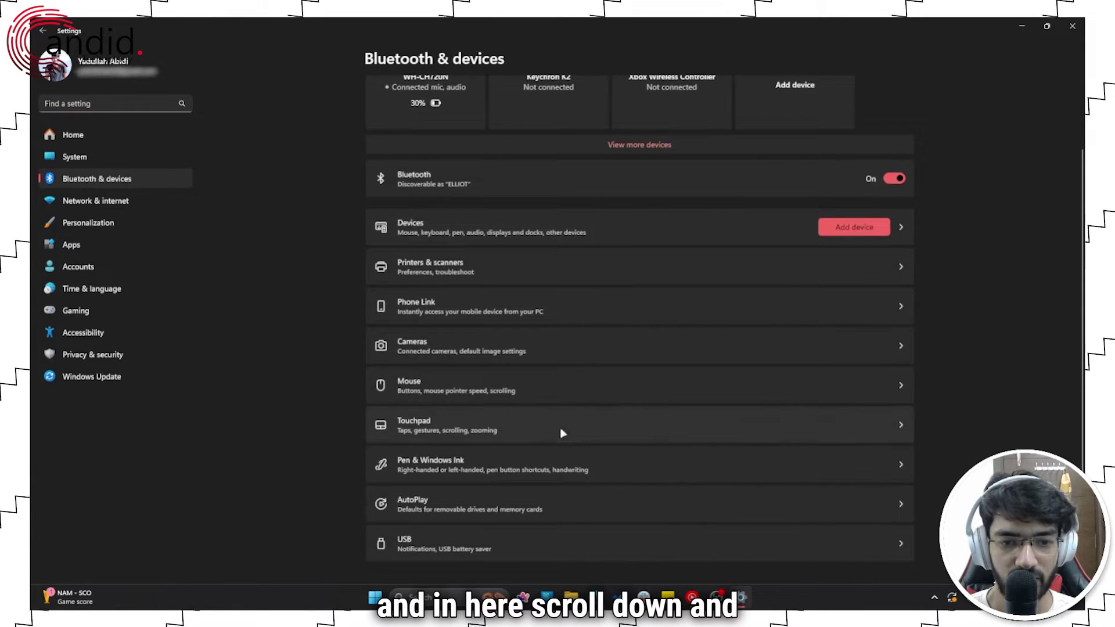
# - Open the Touchpad page and expand its extra options. Toggle the touchpad off and back on with its function key
pyautogui.click(577, 436)
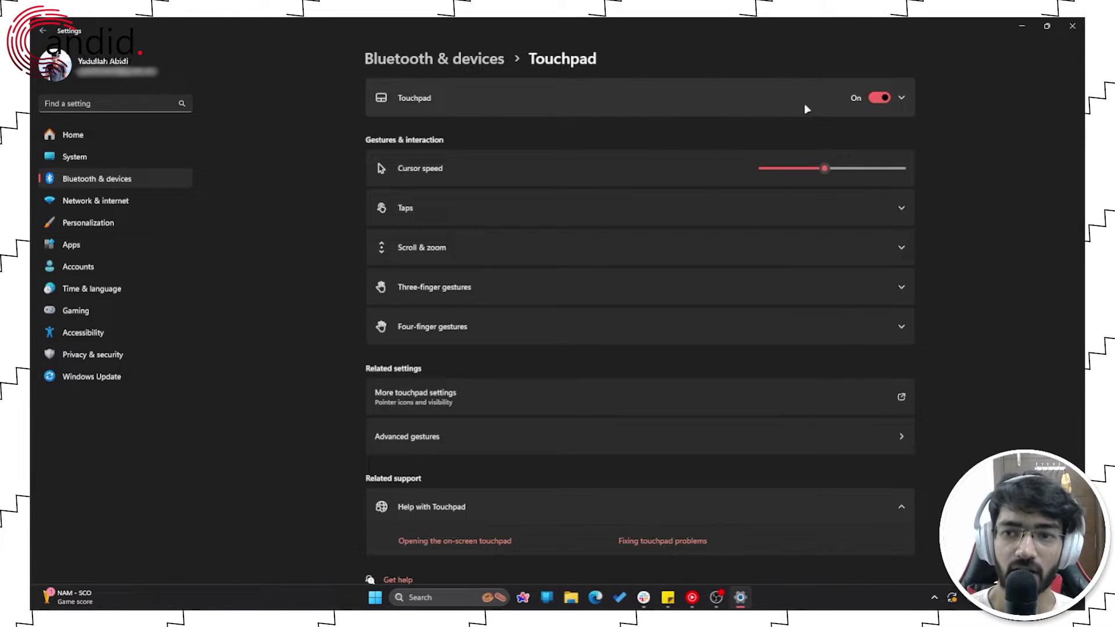
pyautogui.click(679, 104)
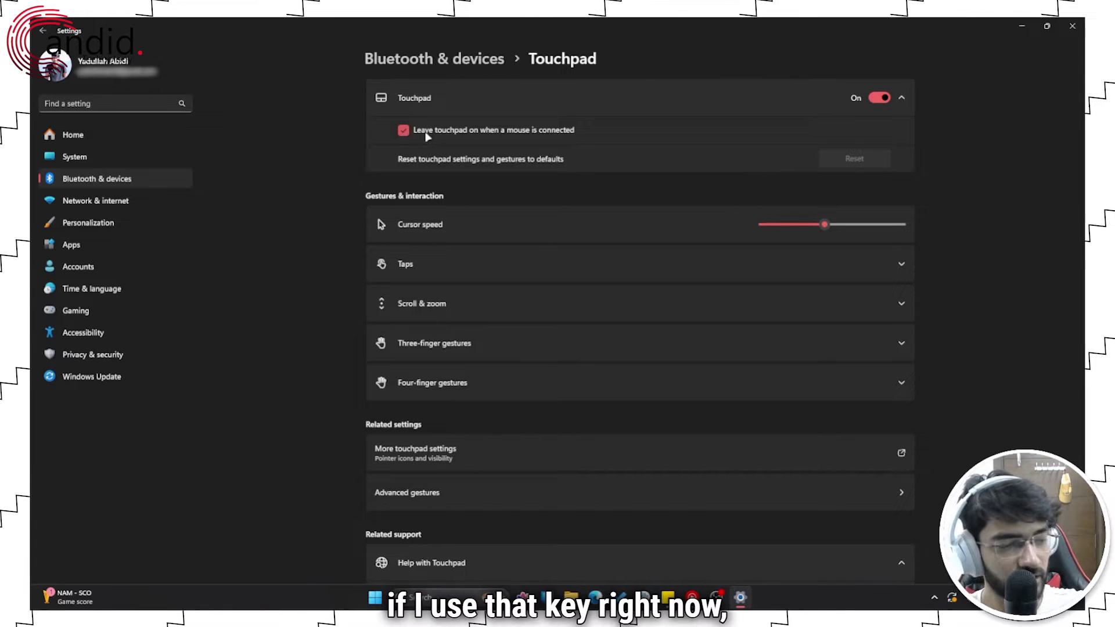
pyautogui.press('ctrl+super+F24')
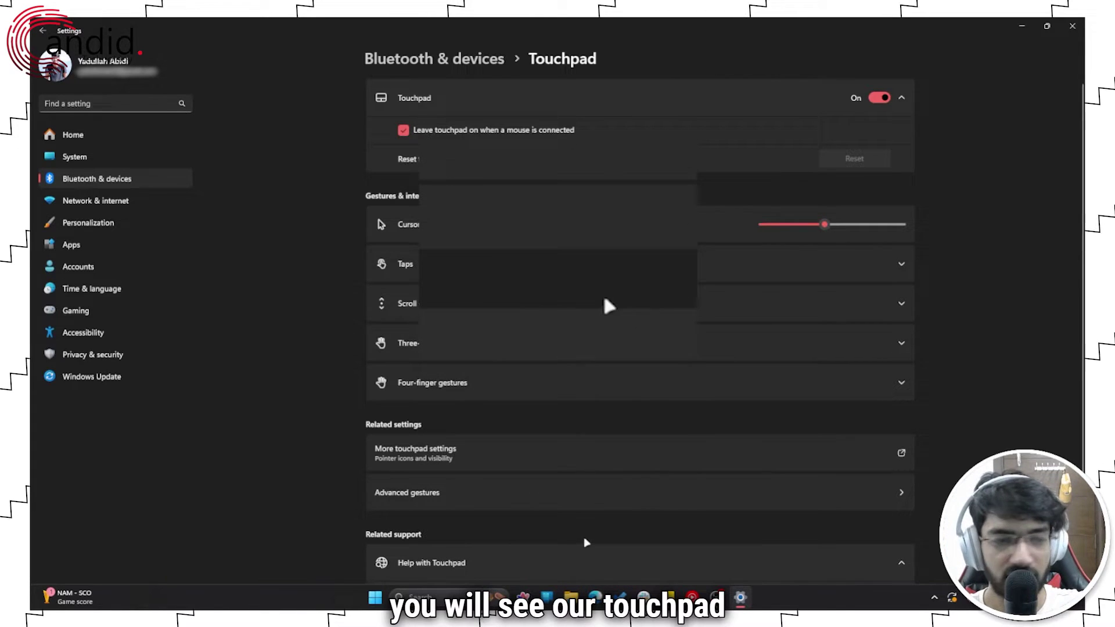
pyautogui.press('ctrl+super+F24')
pyautogui.press('ctrl+super+F24')
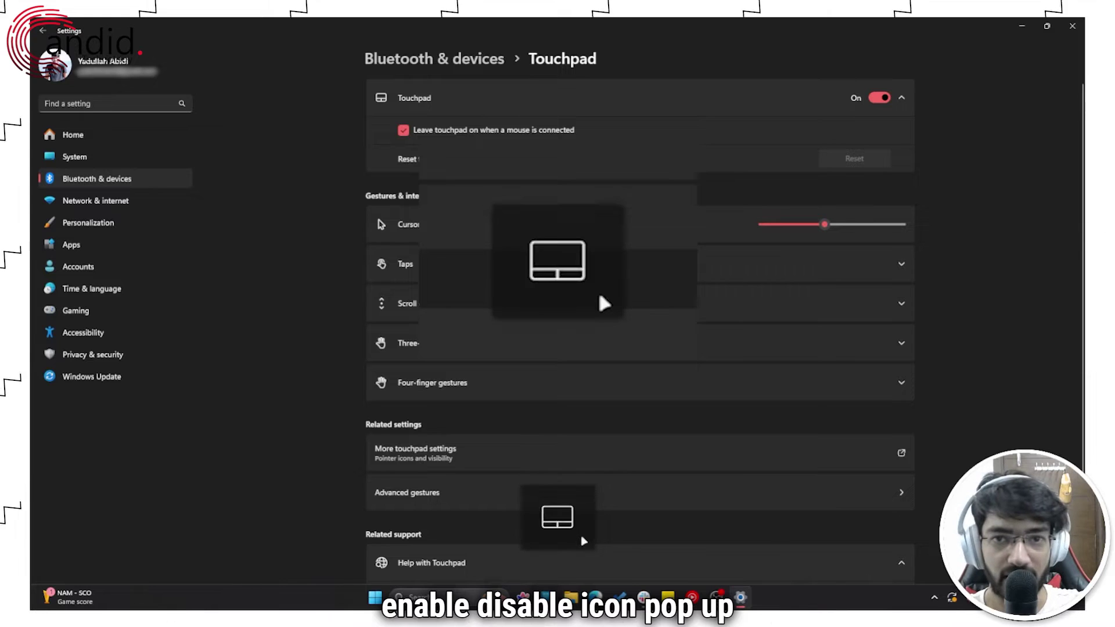
pyautogui.press('ctrl+super+F24')
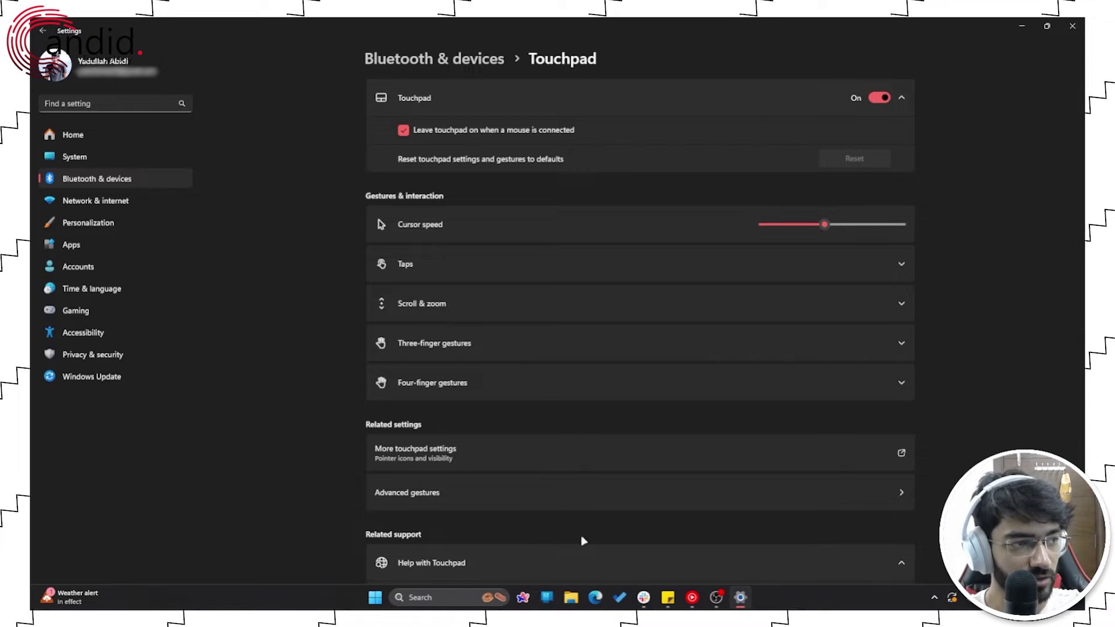
pyautogui.press('ctrl+super+F24')
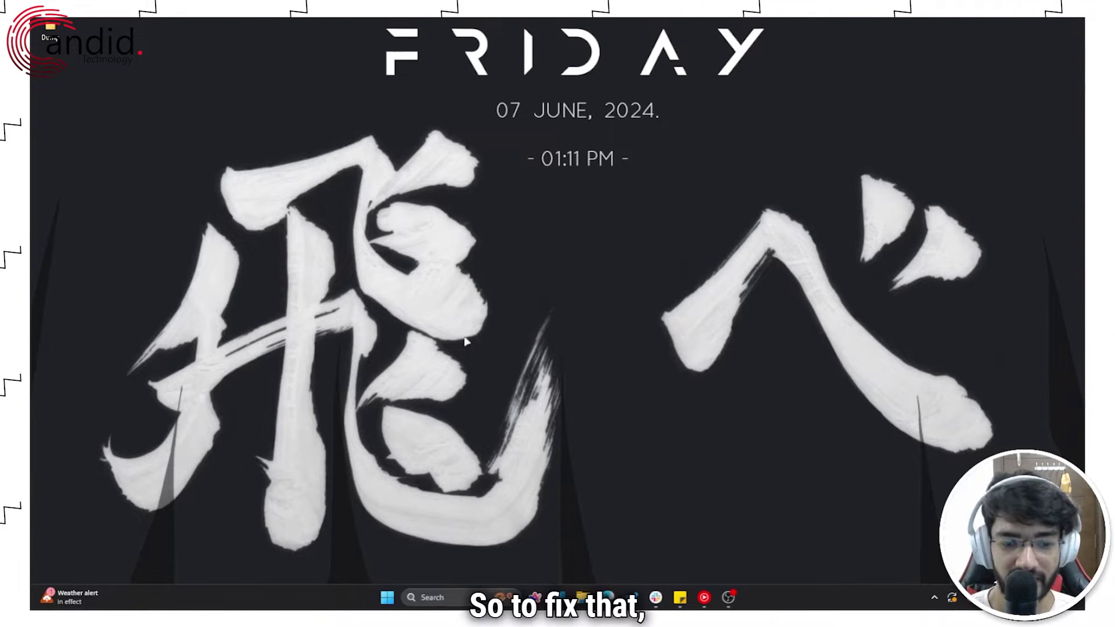
# - Open Device Manager from the Start right-click menu and centre its window
pyautogui.rightClick(388, 597)
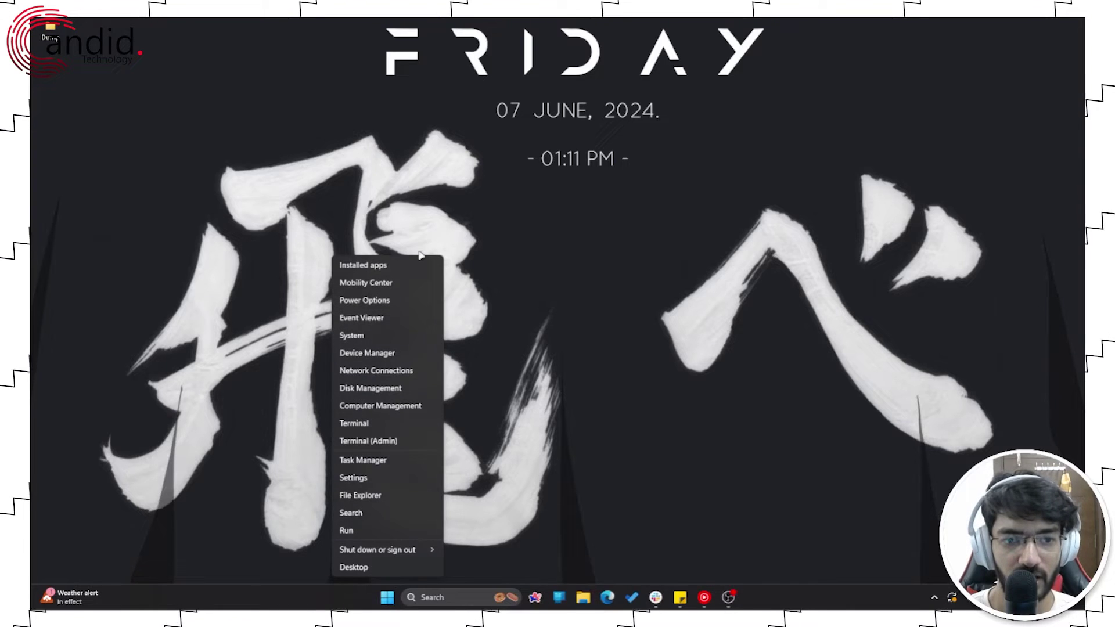
pyautogui.click(403, 355)
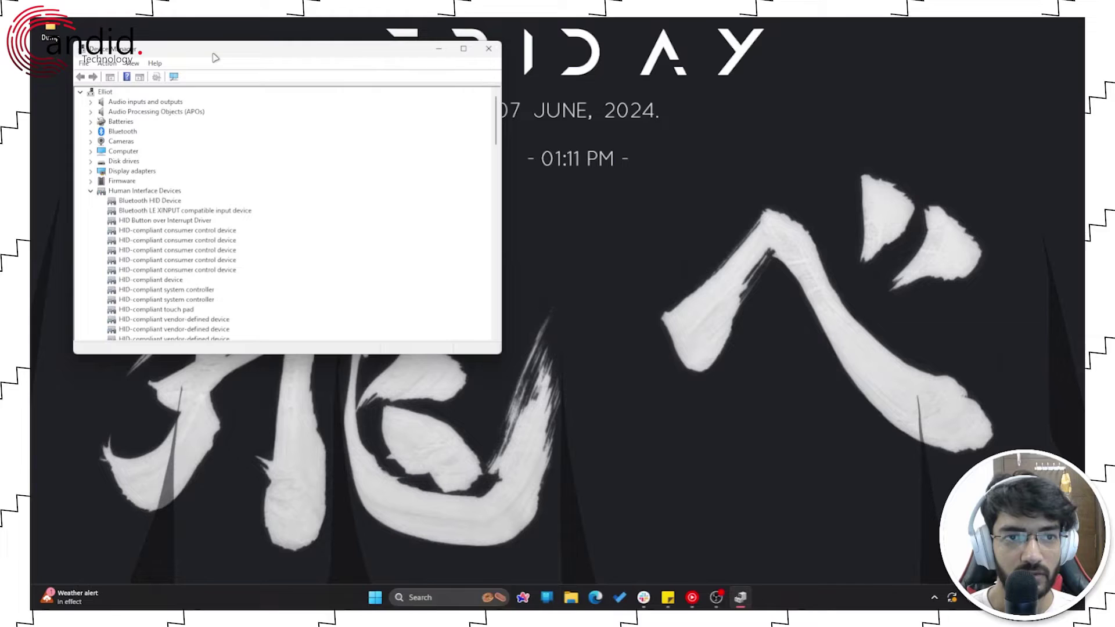
pyautogui.moveTo(214, 56); pyautogui.dragTo(459, 112)
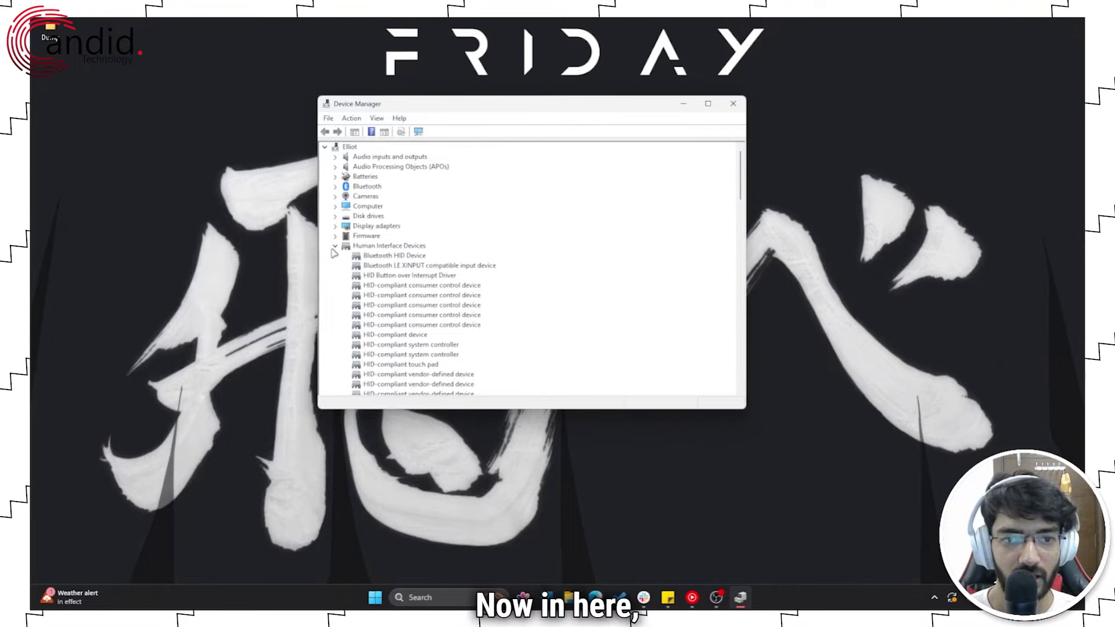
# - Collapse Human Interface Devices and expand Mice and other pointing devices. Select the HID-compliant and PS/2 mouse entries
pyautogui.click(336, 246)
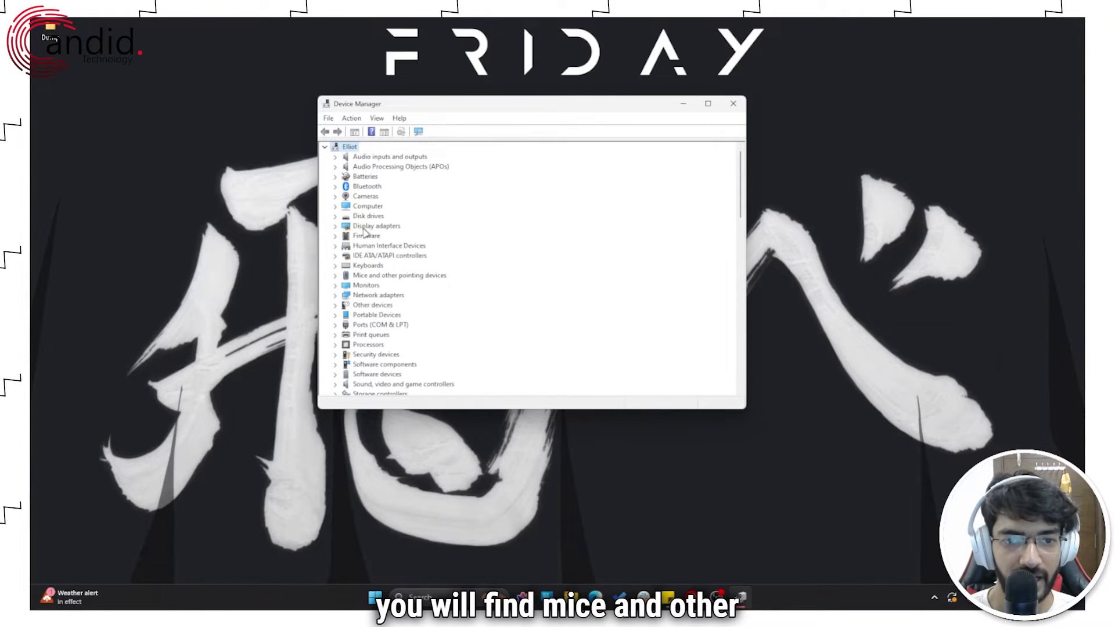
pyautogui.doubleClick(421, 277)
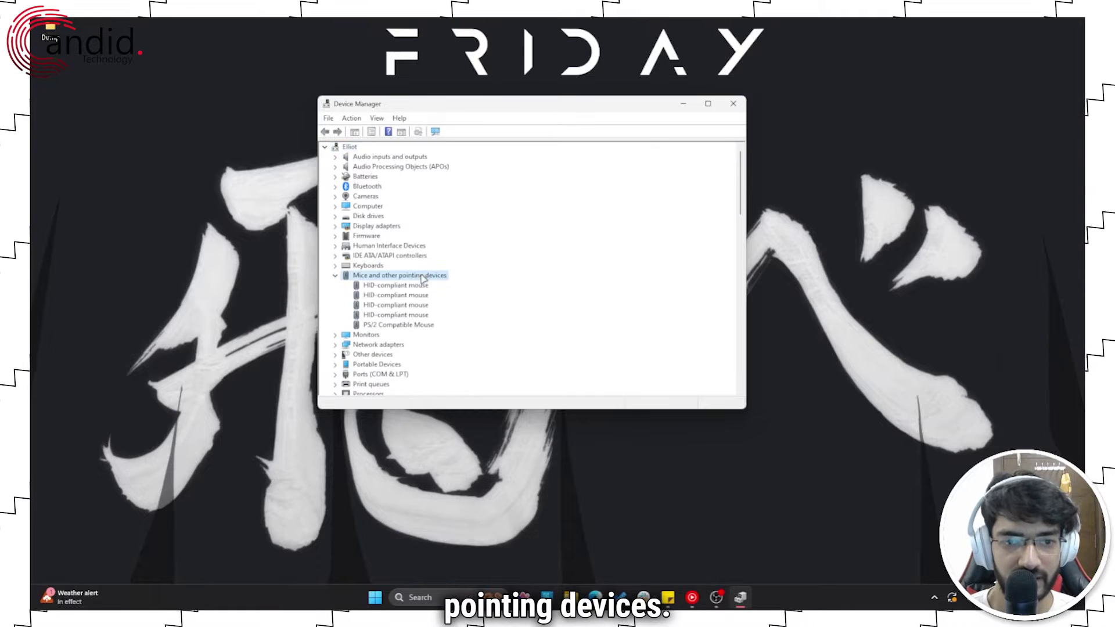
pyautogui.scroll(-2, 422, 279)
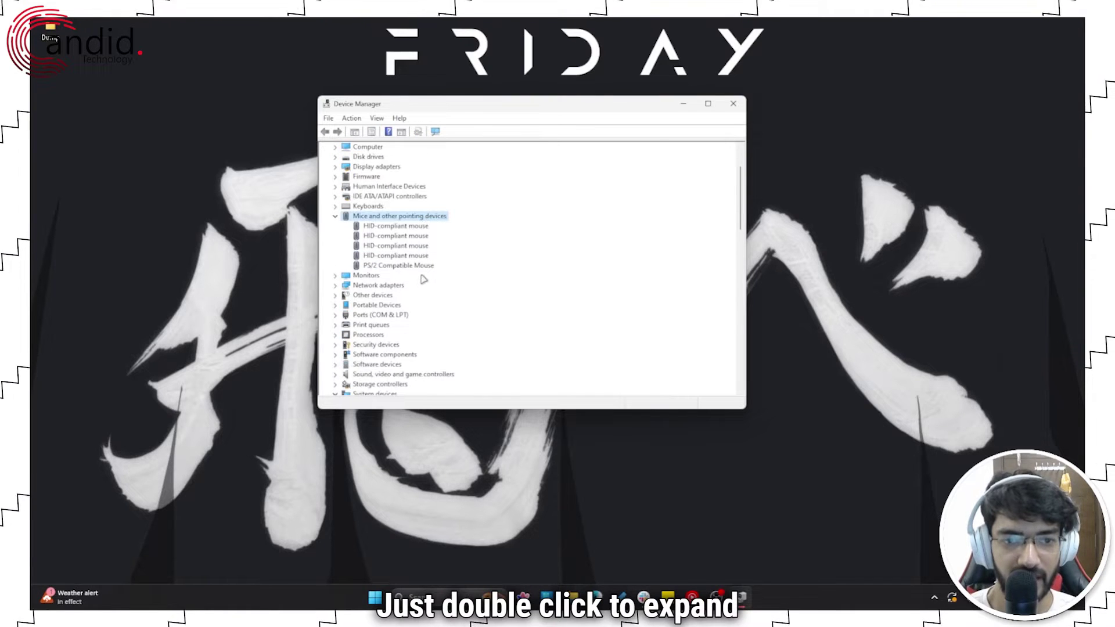
pyautogui.click(397, 235)
pyautogui.click(402, 255)
pyautogui.click(405, 265)
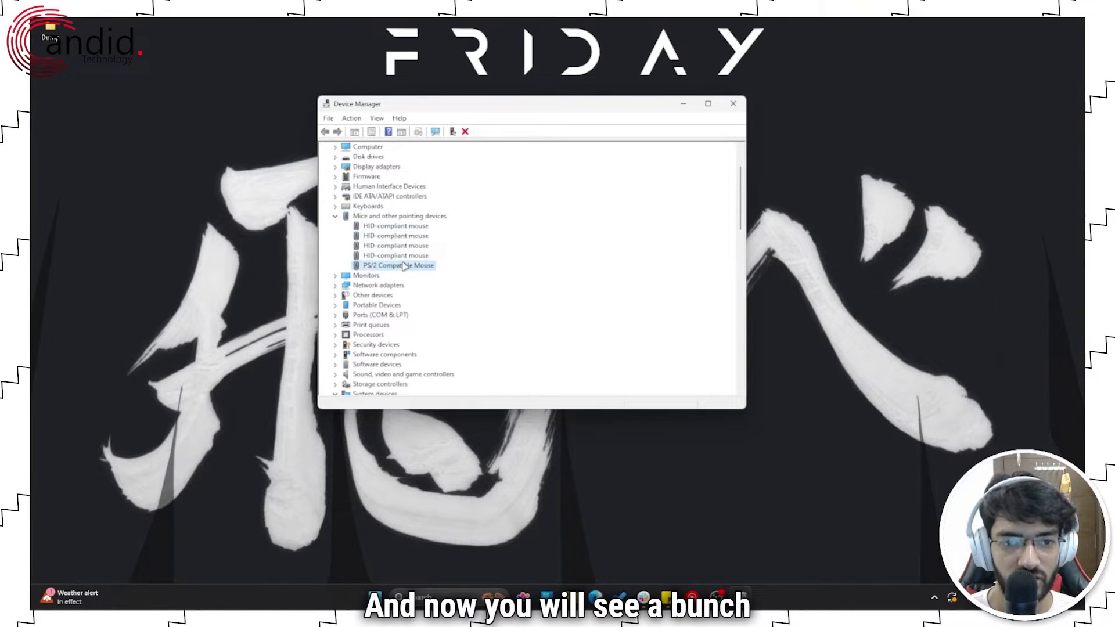
pyautogui.click(411, 227)
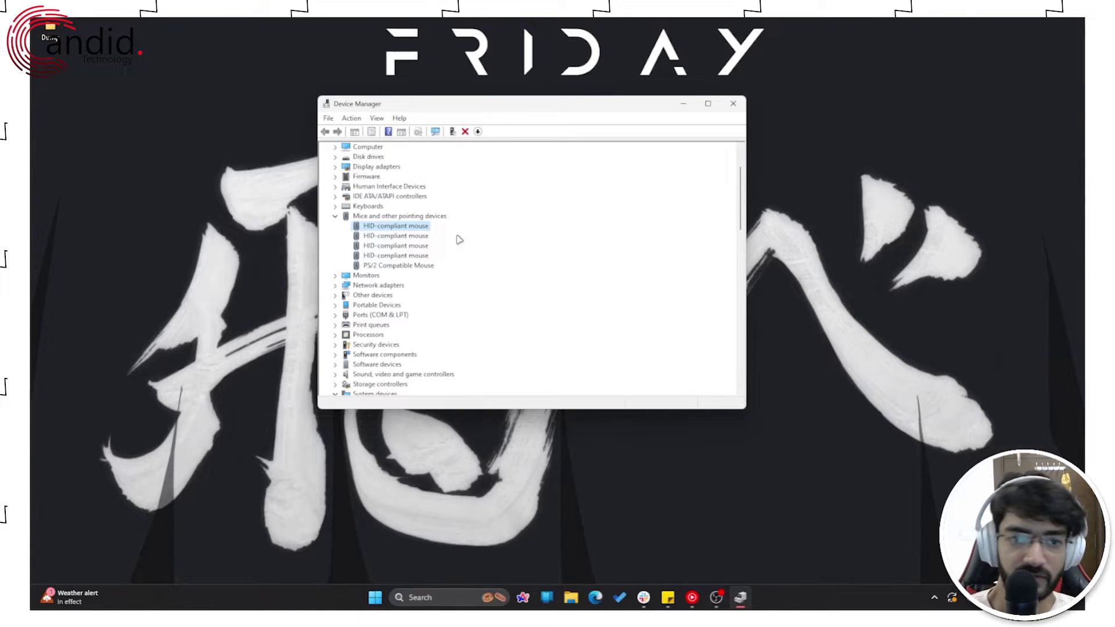
# - Open and cancel Update driver for the HID-compliant mouse. Review its Uninstall device option without using it
pyautogui.rightClick(418, 231)
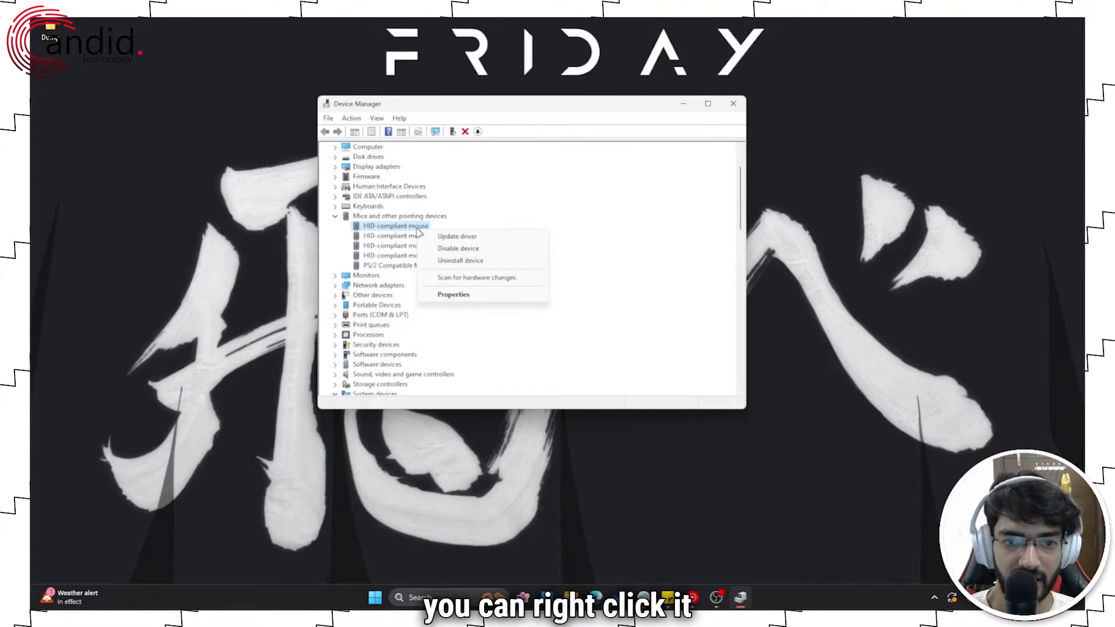
pyautogui.click(530, 236)
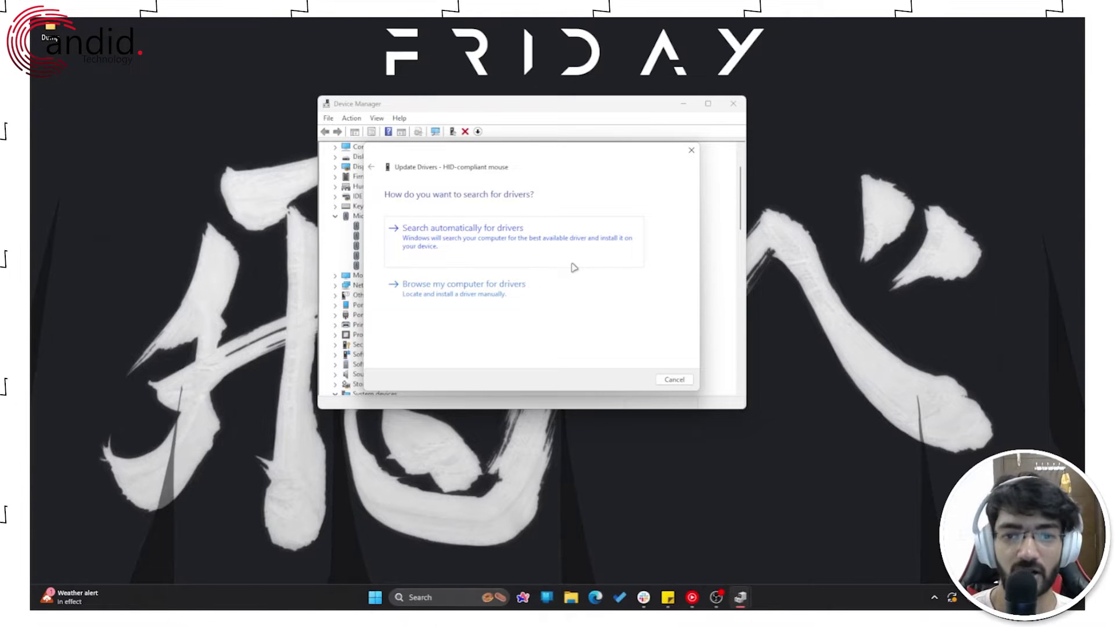
pyautogui.click(694, 150)
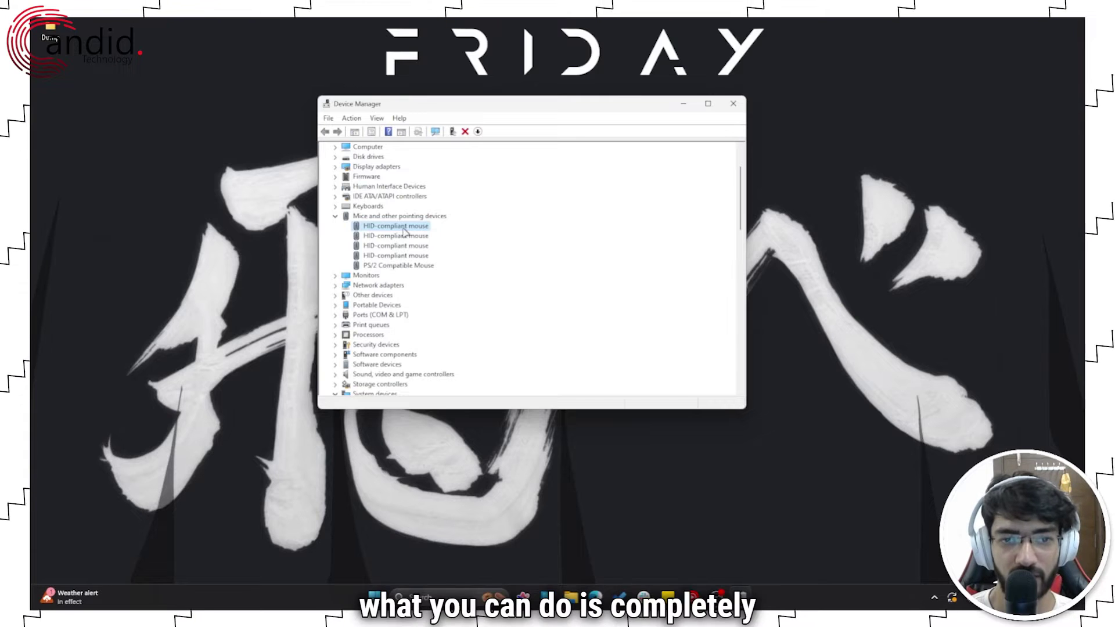
pyautogui.rightClick(403, 229)
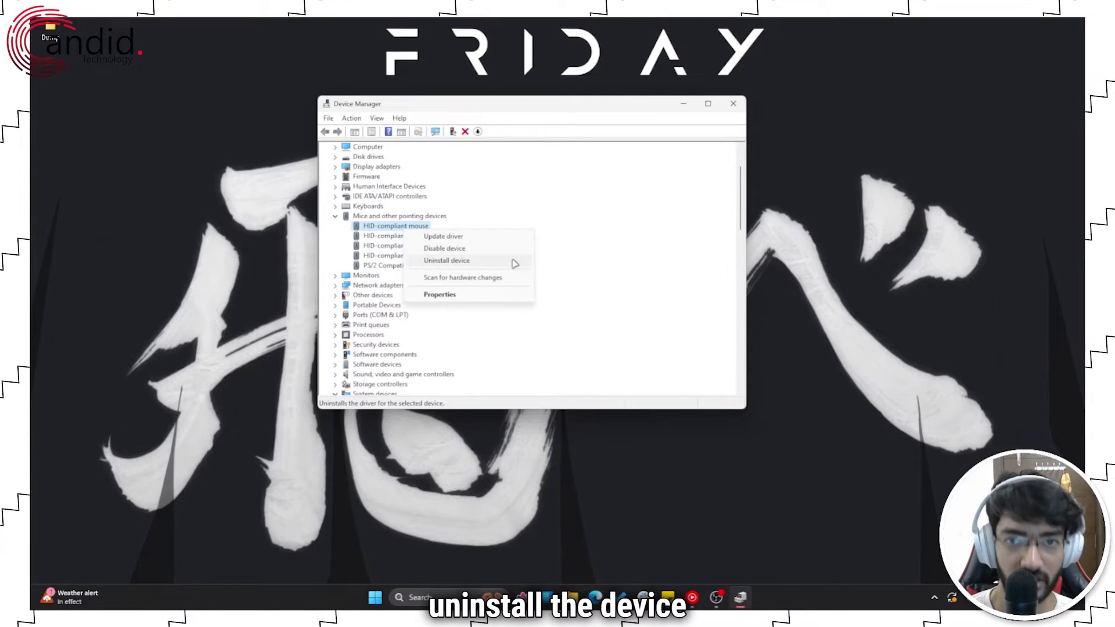
pyautogui.click(595, 257)
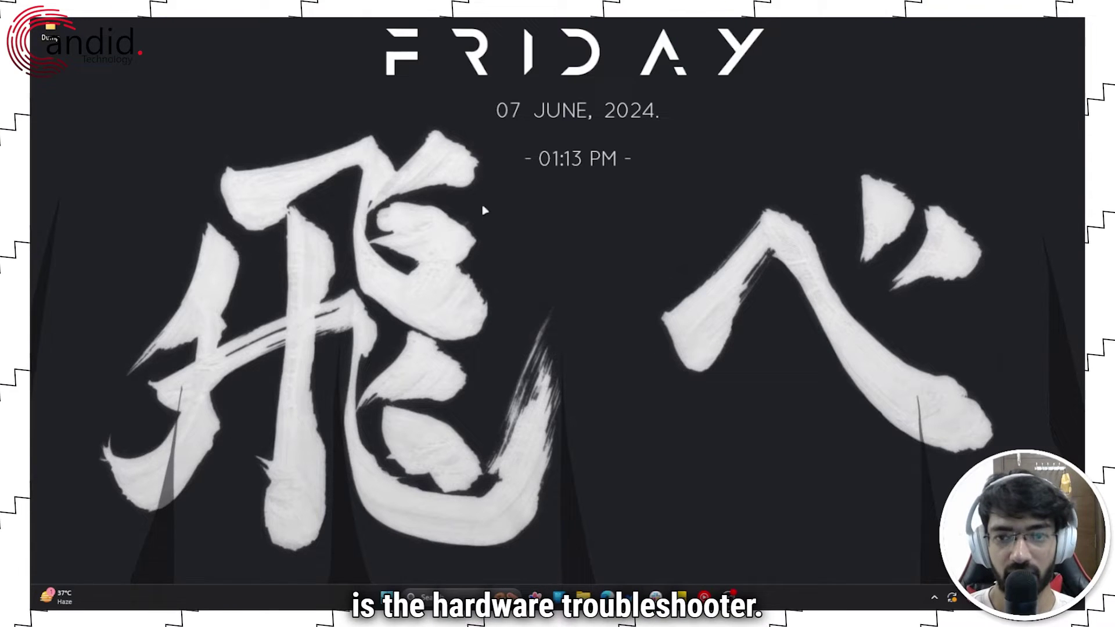
# - Search Settings for 'troub' and open Troubleshoot, then browse the Other troubleshooters list
pyautogui.press('super+i')
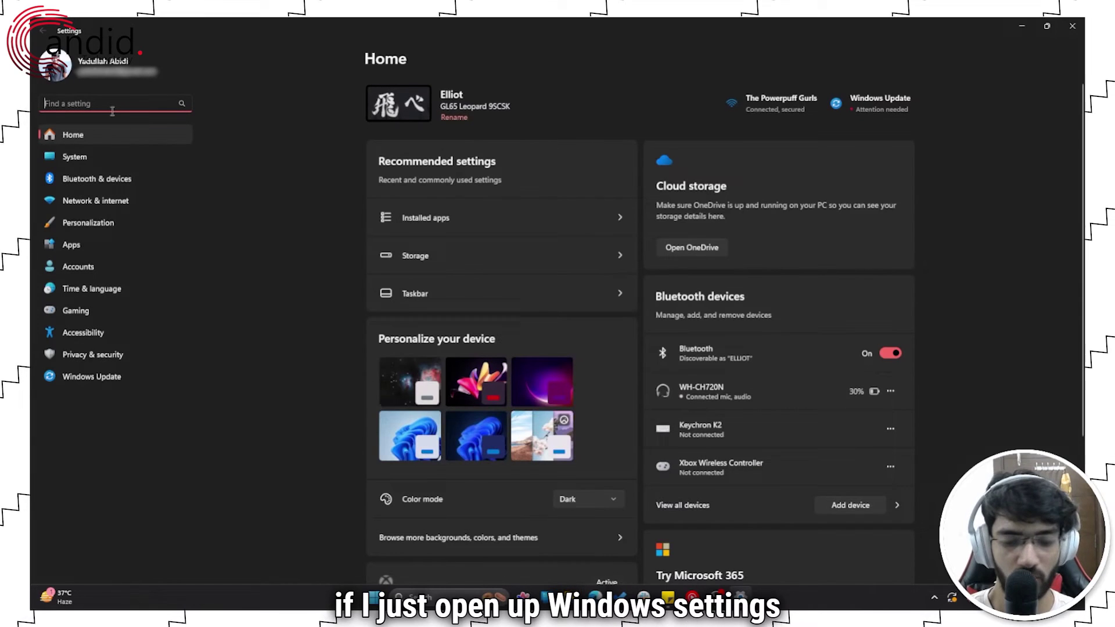
pyautogui.write('troub')
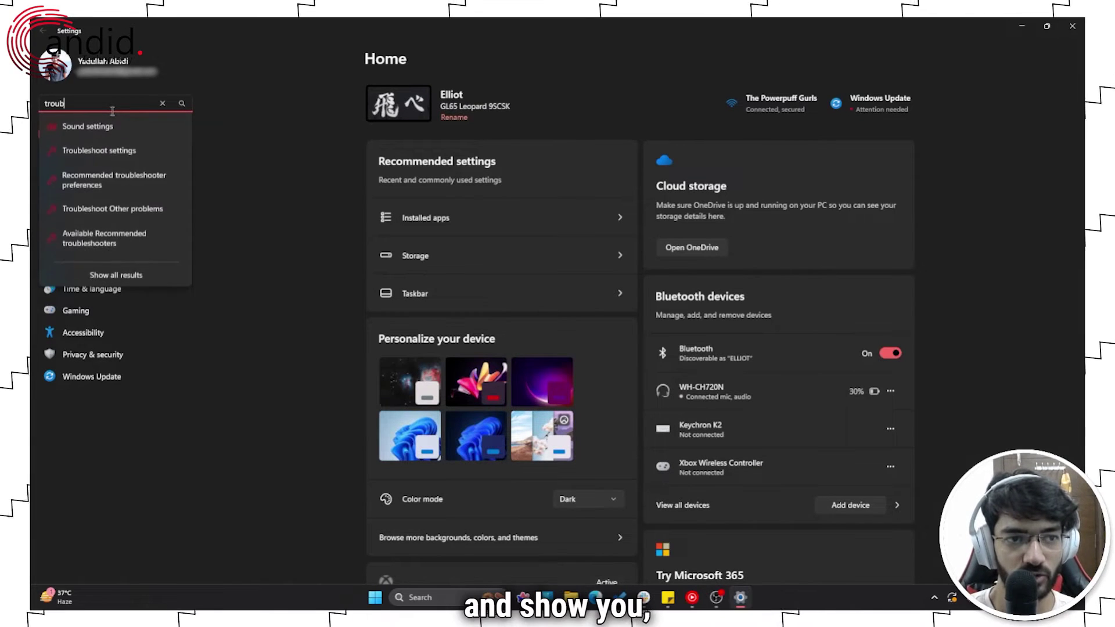
pyautogui.click(124, 149)
pyautogui.click(619, 202)
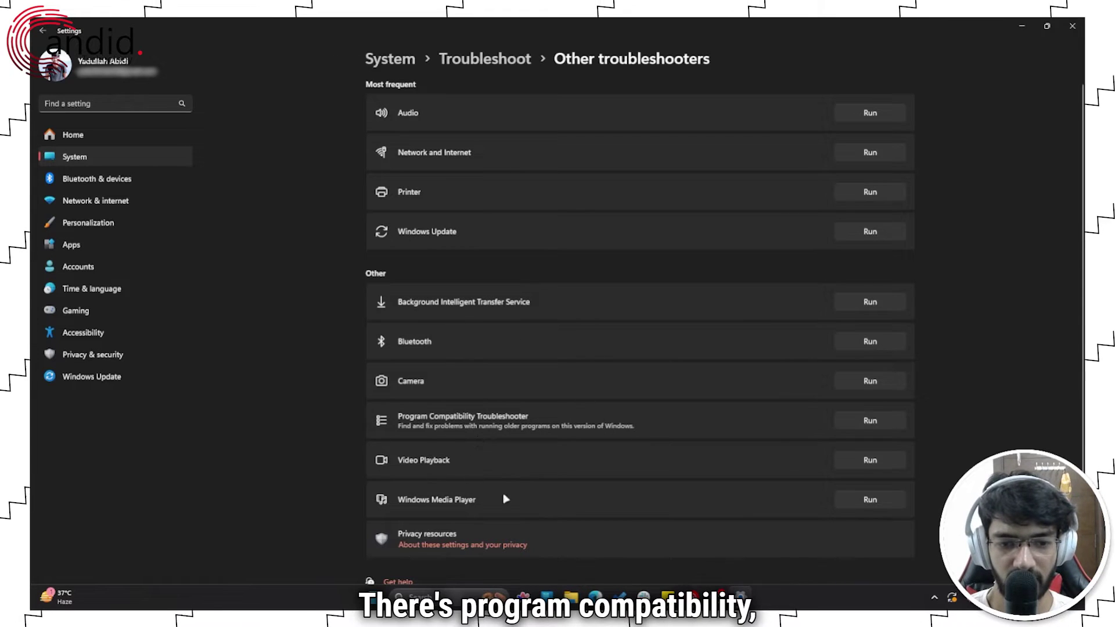
pyautogui.scroll(-1, 506, 322)
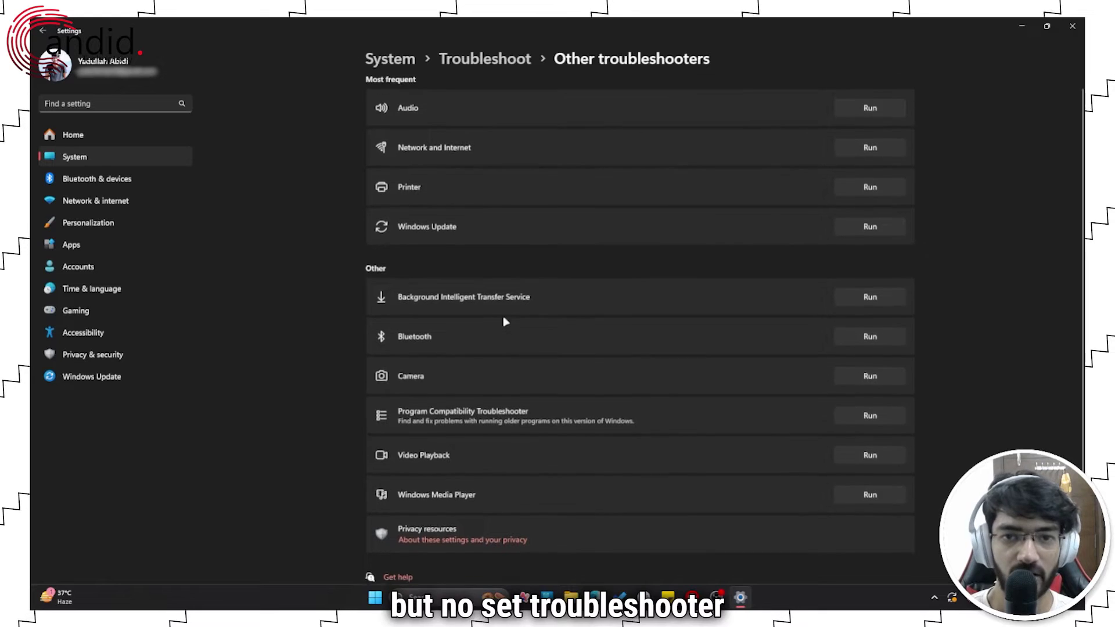
pyautogui.scroll(1, 505, 322)
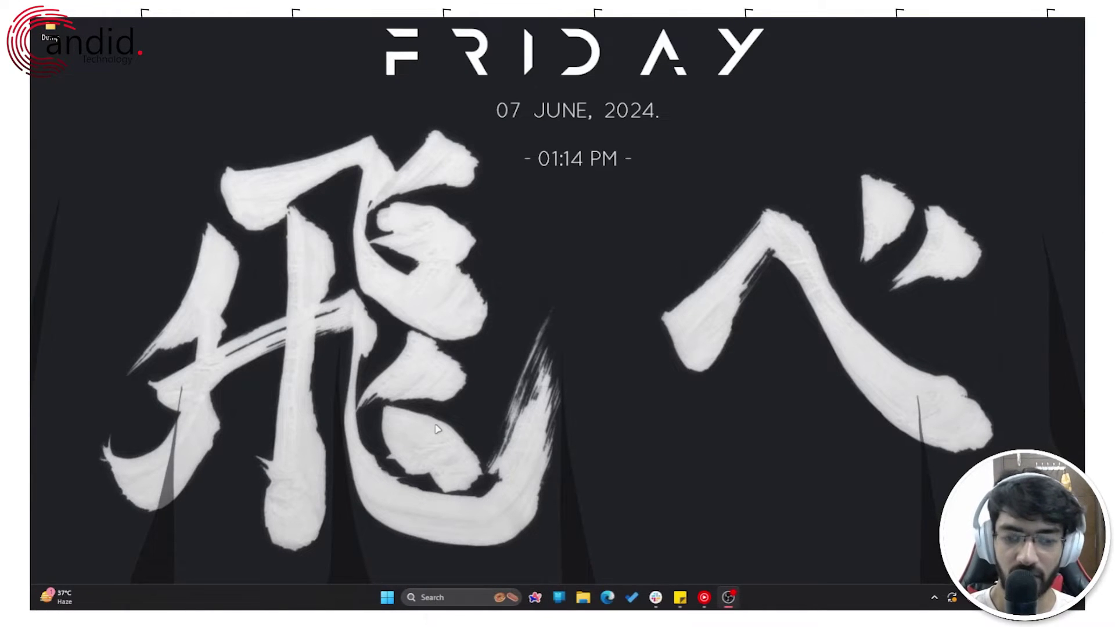
# - Run msdt.exe -ID DeviceDiagnostics from the Run box to launch the Troubleshooting Wizard
pyautogui.press('super+r')
pyautogui.moveTo(116, 471); pyautogui.dragTo(530, 215)
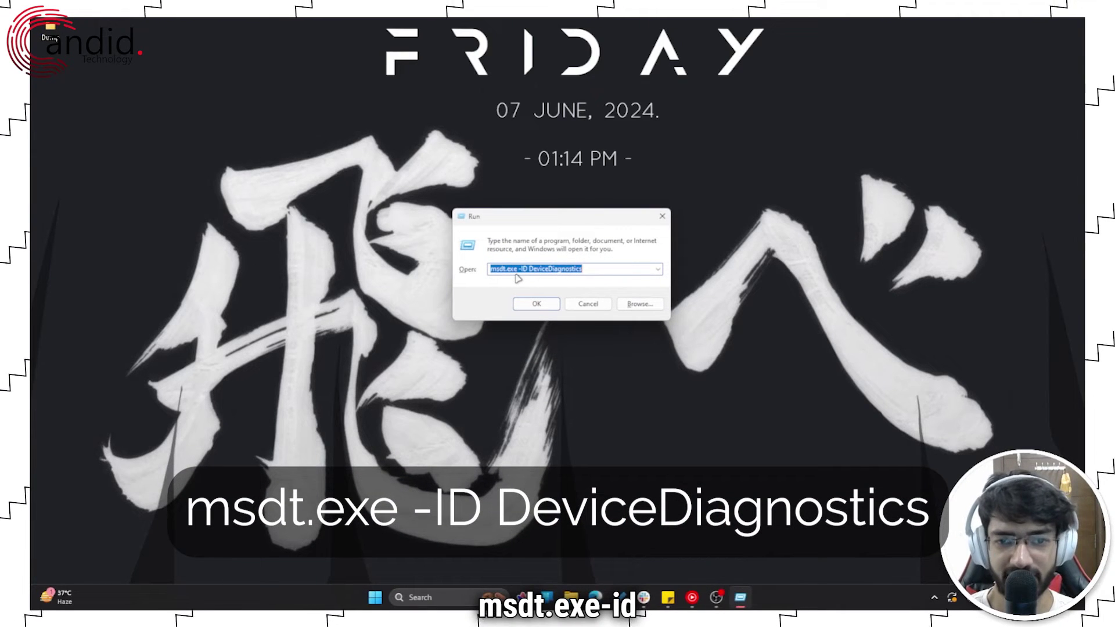
pyautogui.click(603, 266)
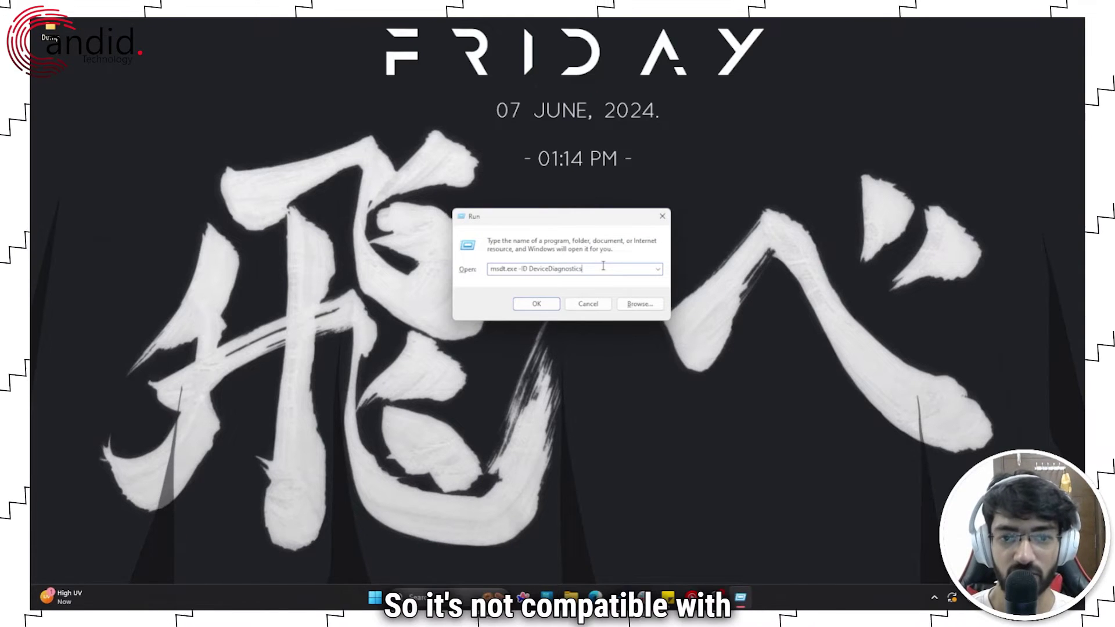
pyautogui.press('Return')
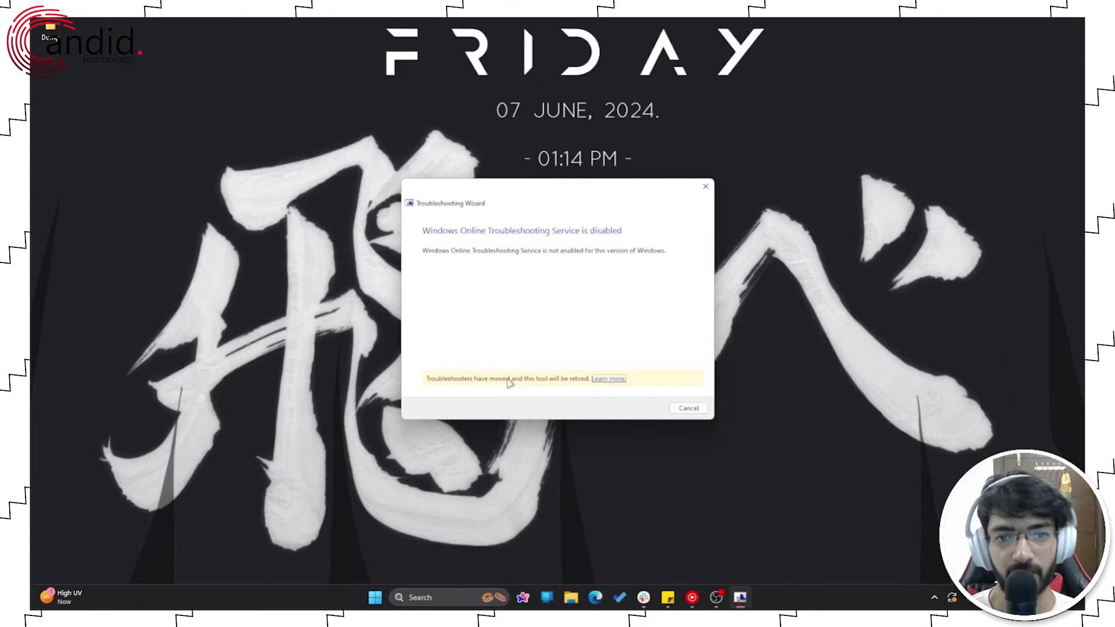
pyautogui.moveTo(555, 185); pyautogui.dragTo(573, 187)
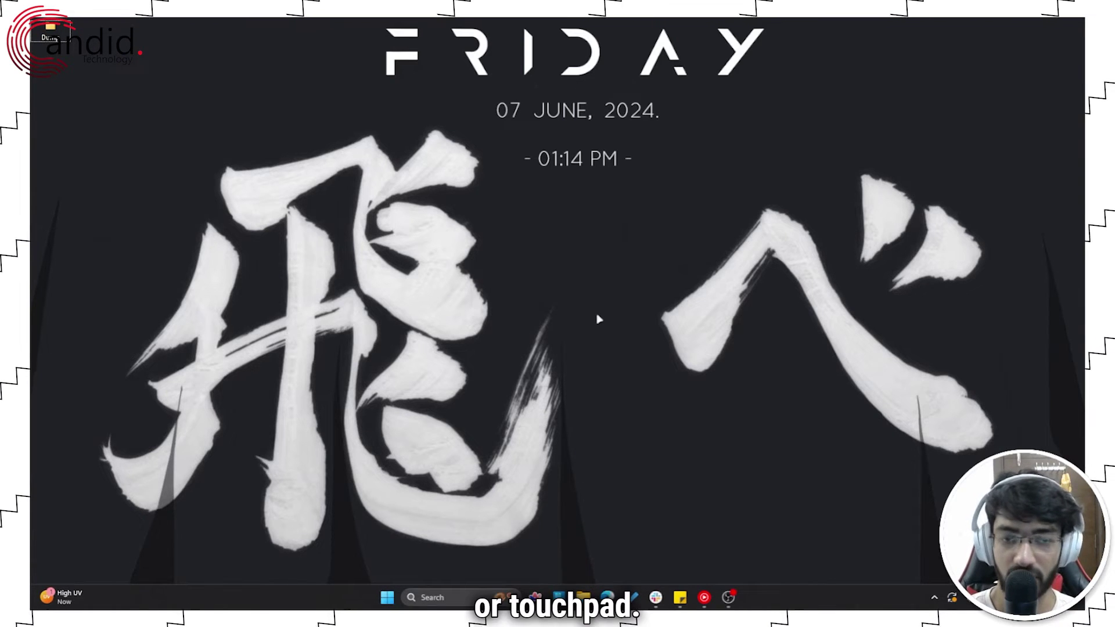
# - Launch Registry Editor by entering regedit in the Run box
pyautogui.press('super+r')
pyautogui.moveTo(158, 477); pyautogui.dragTo(535, 220)
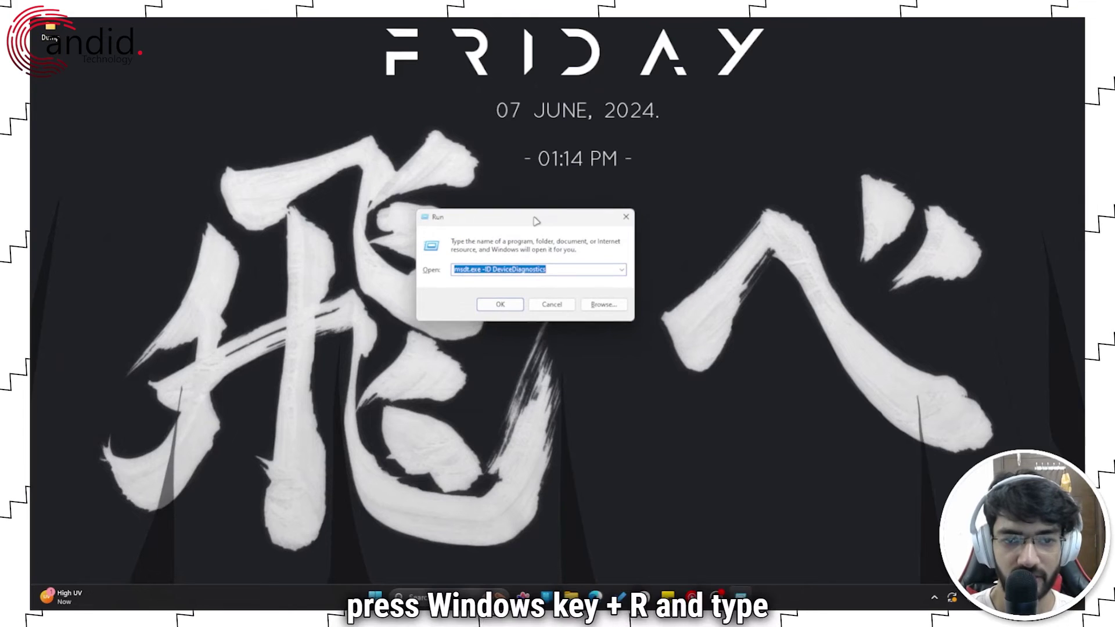
pyautogui.write('rege')
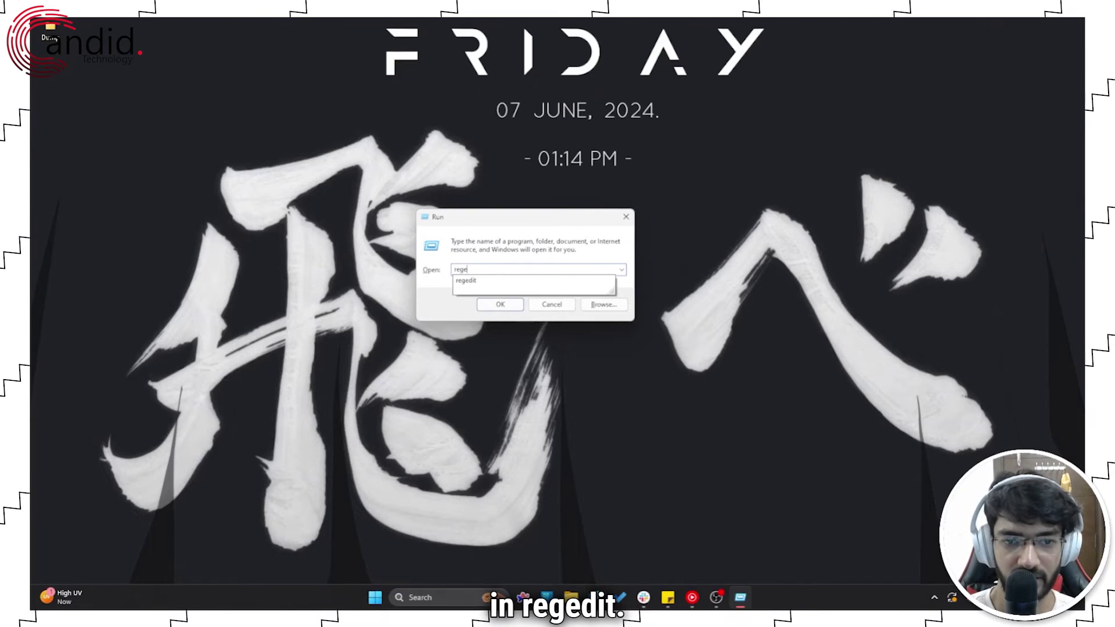
pyautogui.write('dit')
pyautogui.press('Return')
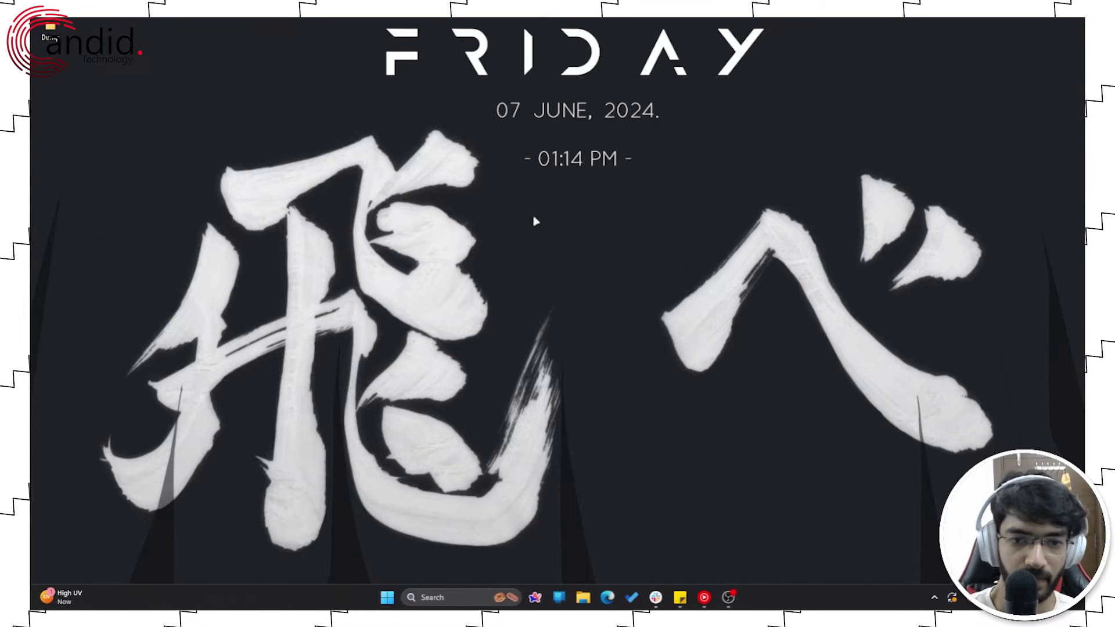
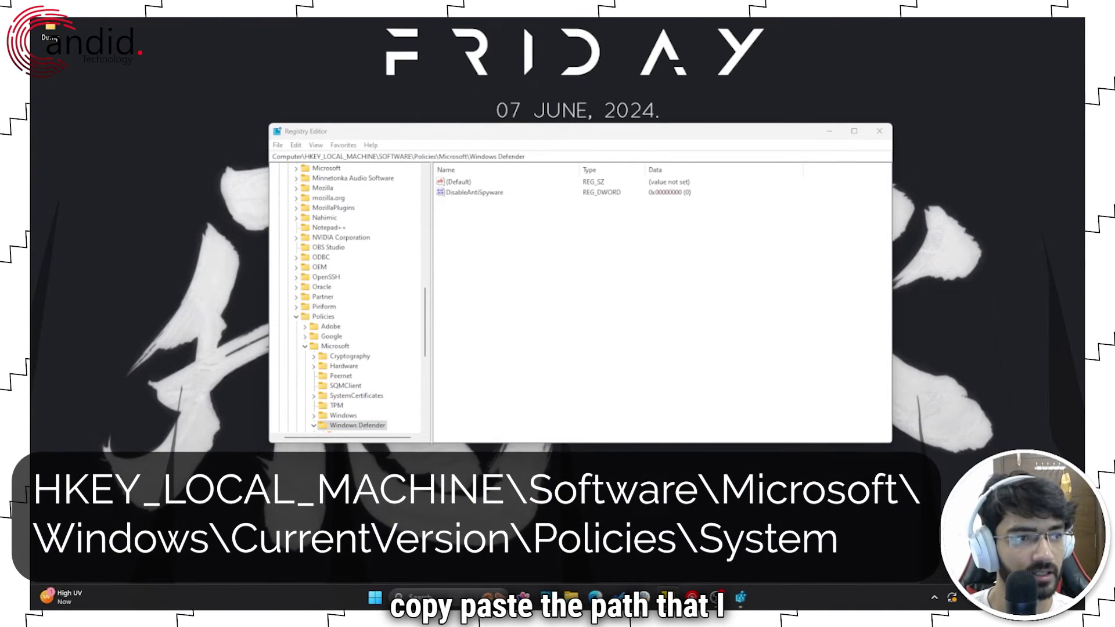
# - Replace the address bar path with HKEY_LOCAL_MACHINE\Software\Microsoft\Windows\CurrentVersion\Policies\System by pasting it
pyautogui.moveTo(526, 157); pyautogui.dragTo(308, 157)
pyautogui.write('HKEY_LOCAL_MACHINE\\Software\\Microsoft\\Windows\\CurrentVersion\\Policies\\System')
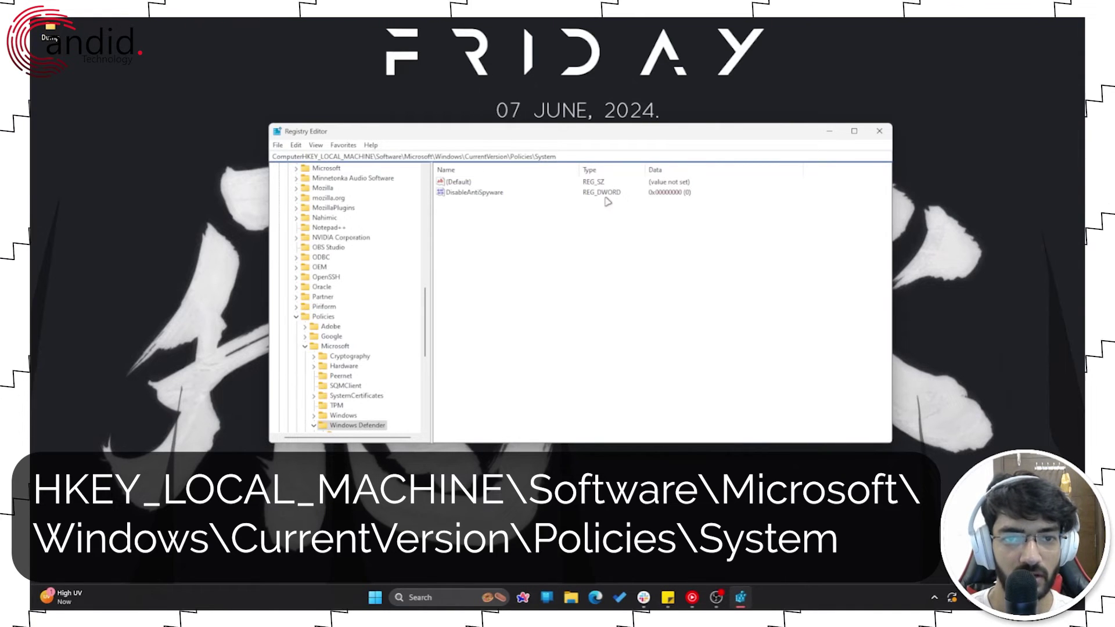
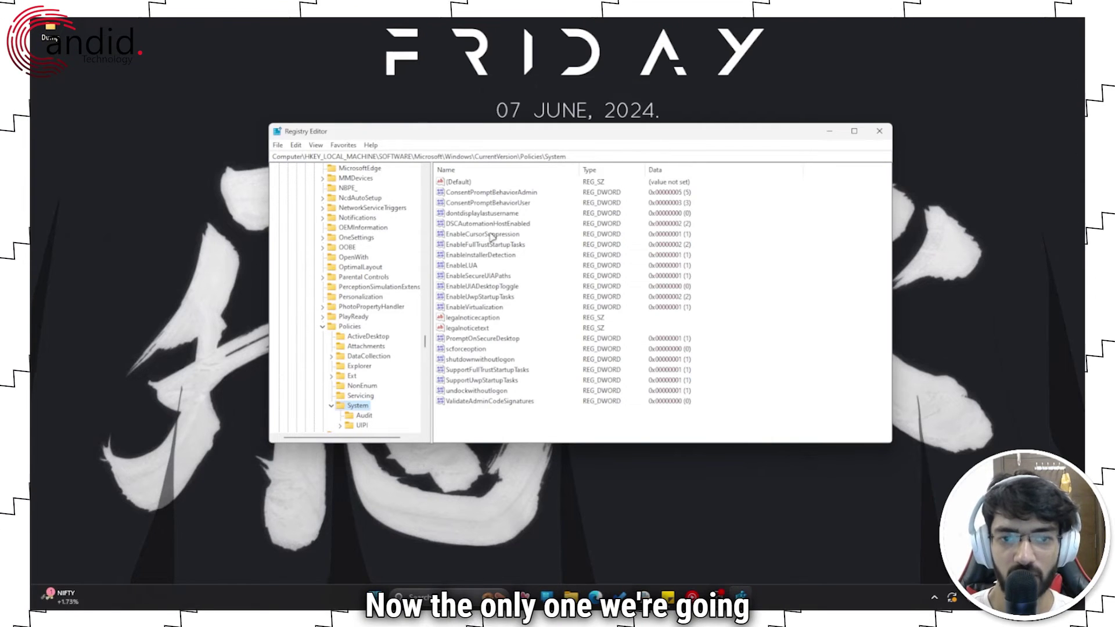
# - Select the EnableCursorSuppression DWORD (currently 1) in the Policies\System key
pyautogui.click(454, 234)
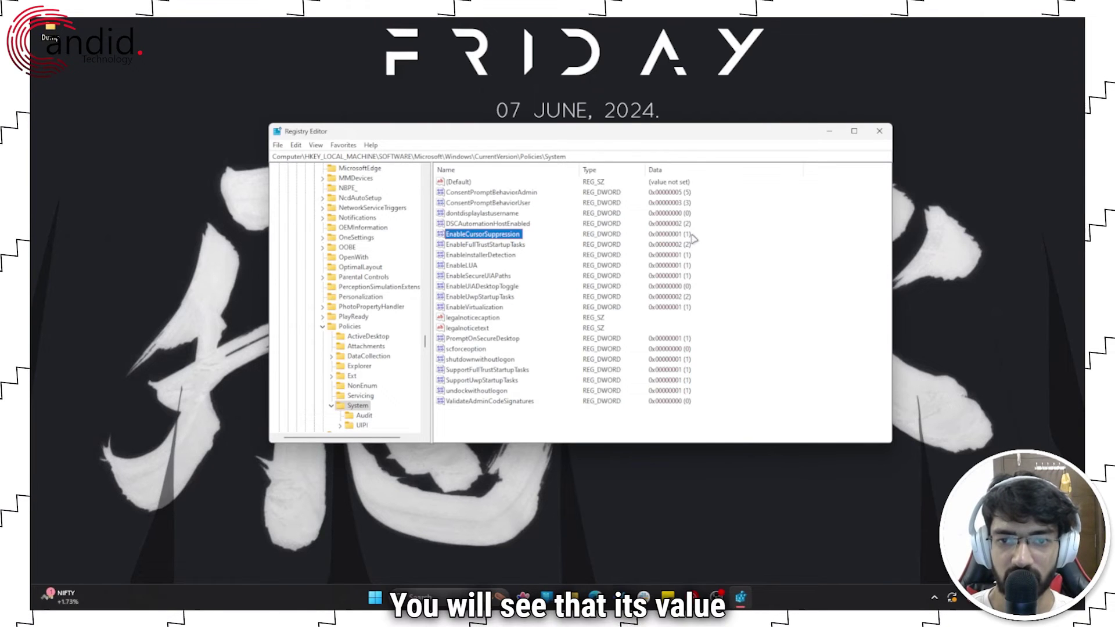
# - Edit EnableCursorSuppression and enter 0 as its value data
pyautogui.doubleClick(494, 234)
pyautogui.moveTo(371, 193); pyautogui.dragTo(589, 173)
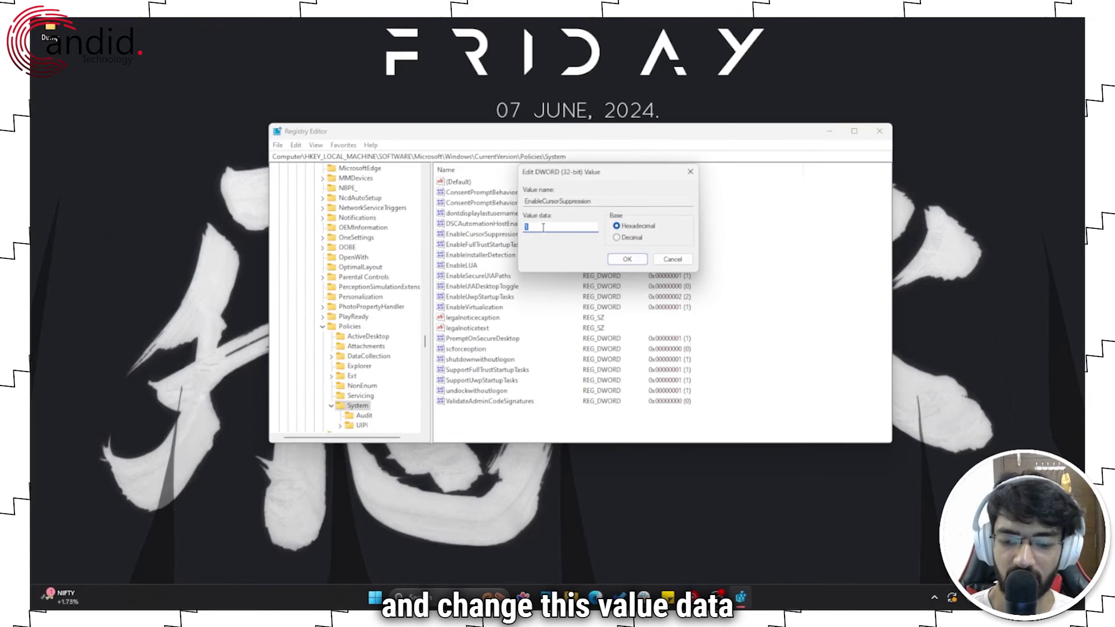
pyautogui.write('0')
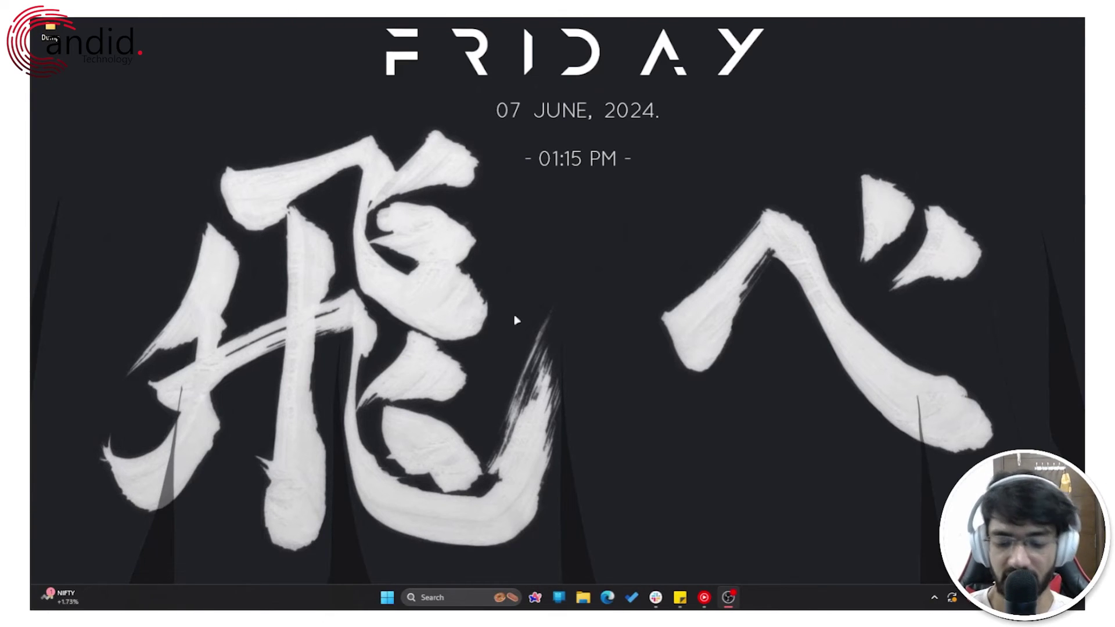
# - Launch the Settings app with Win+I
pyautogui.press('super+i')
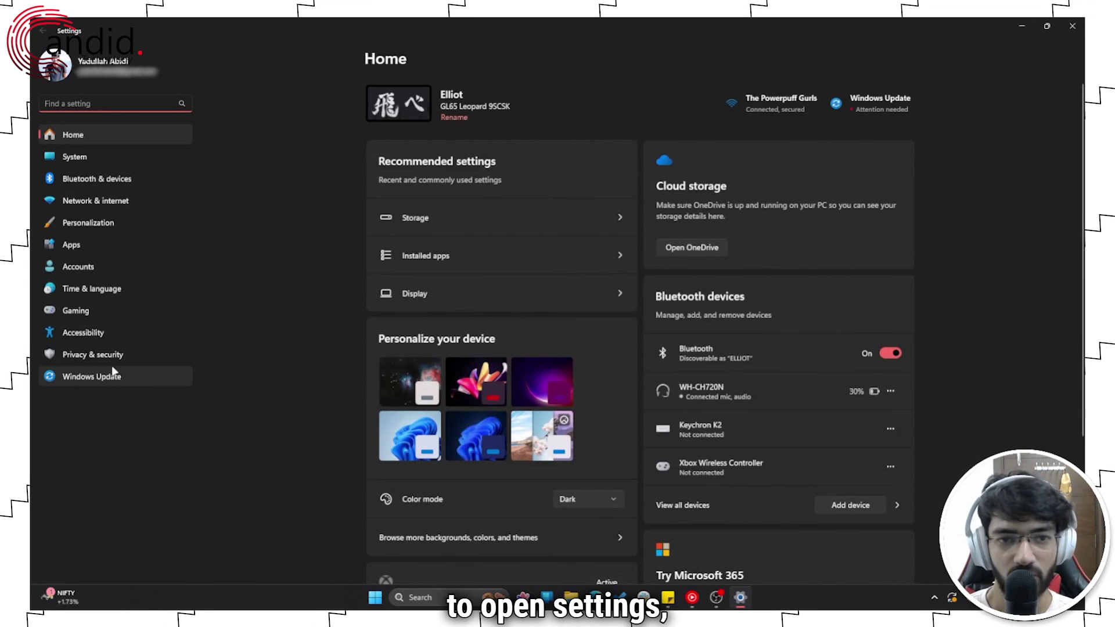
# - Go to the Windows Update page from the Settings sidebar
pyautogui.click(114, 375)
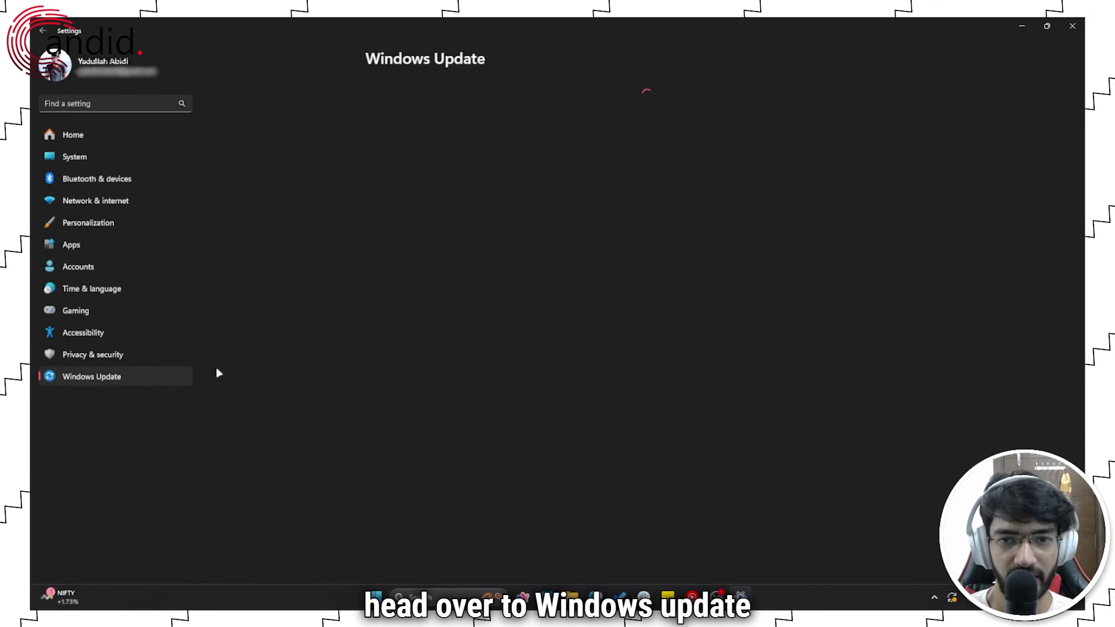